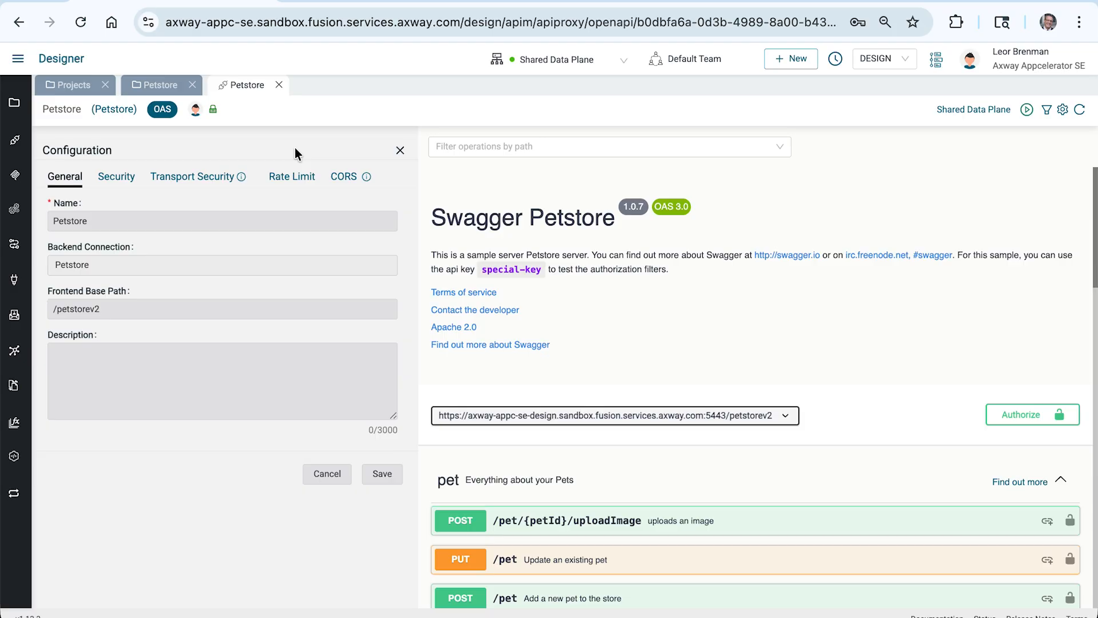
# View the Petstore proxy's security settings, then switch to Postman and send the findByStatus GET request with status available
pyautogui.click(119, 177)
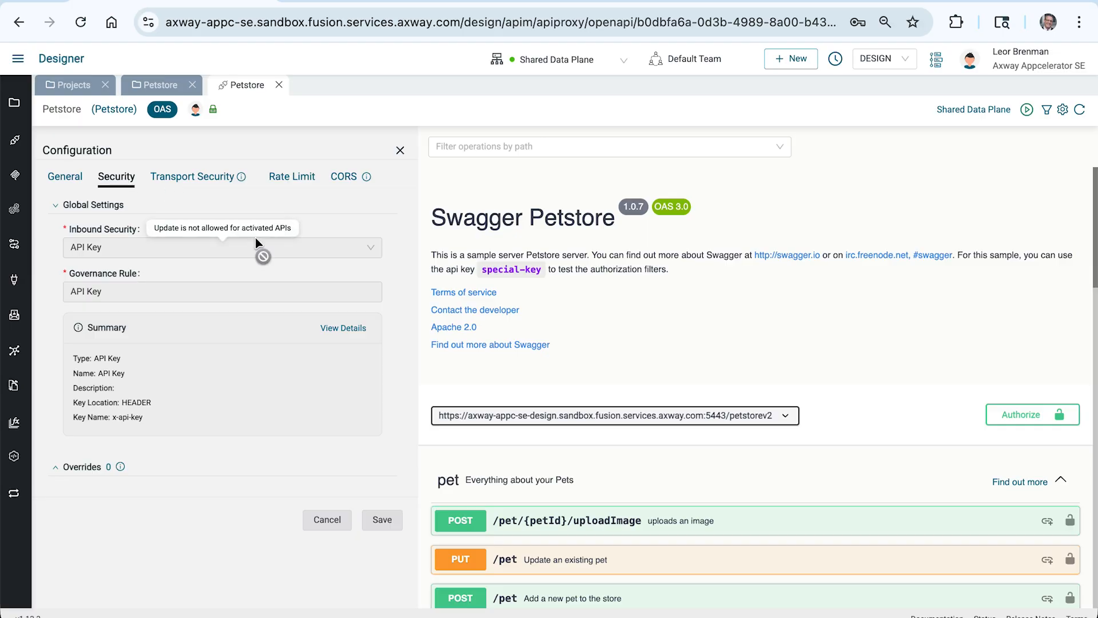
pyautogui.press('super+Tab')
pyautogui.press('super+Tab')
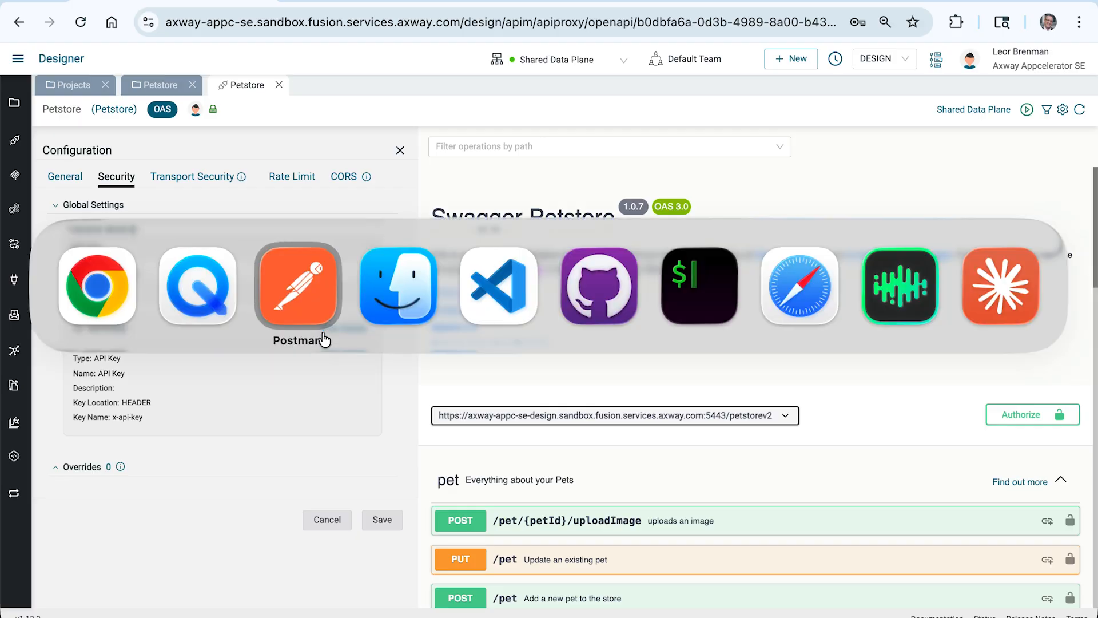
pyautogui.click(1000, 110)
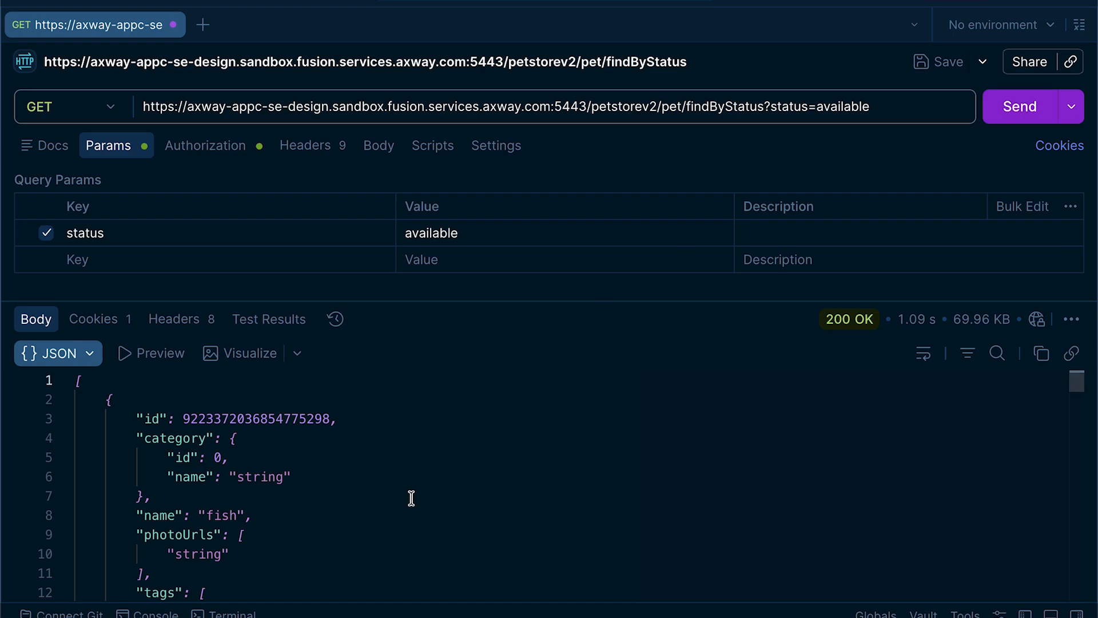
# Switch back to the Designer in Chrome and deactivate the Petstore API on the Shared Data Plane
pyautogui.press('super+Tab')
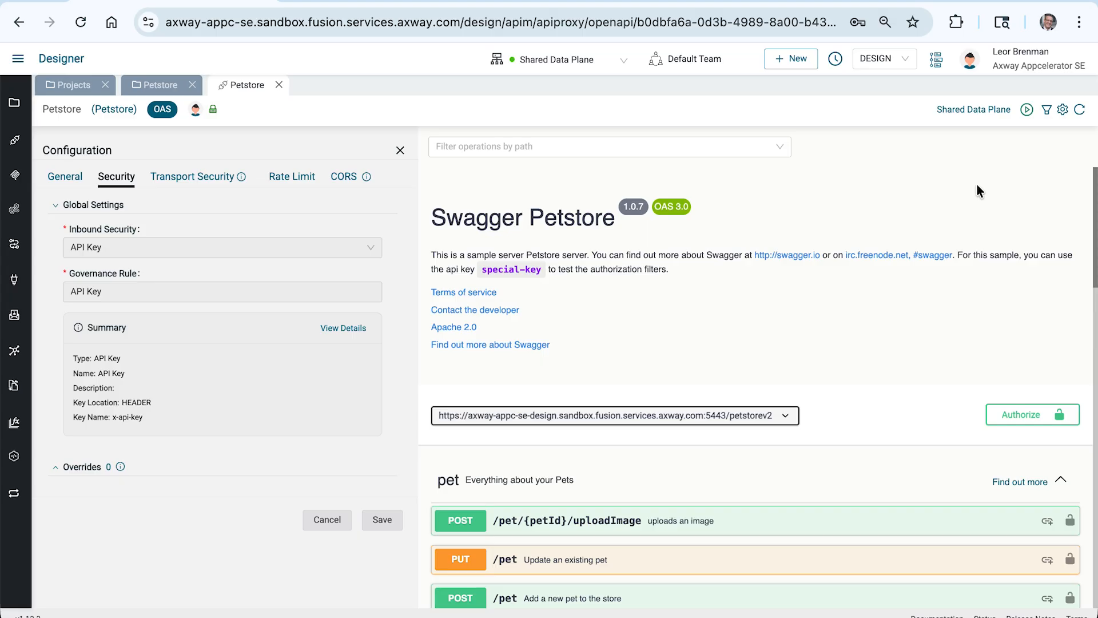
pyautogui.click(1027, 110)
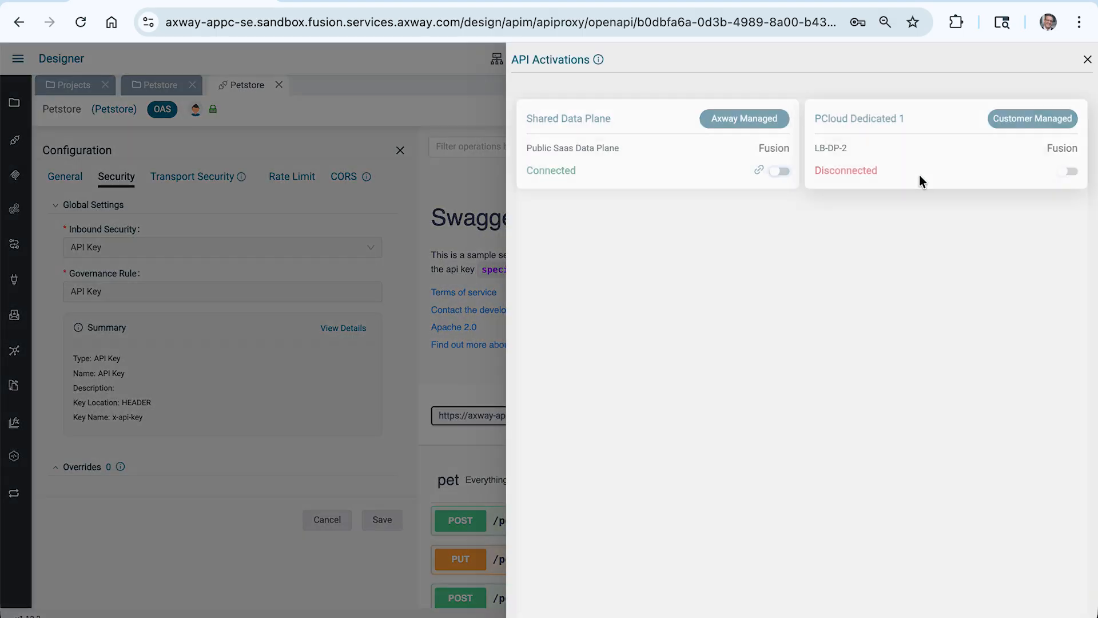
pyautogui.click(783, 172)
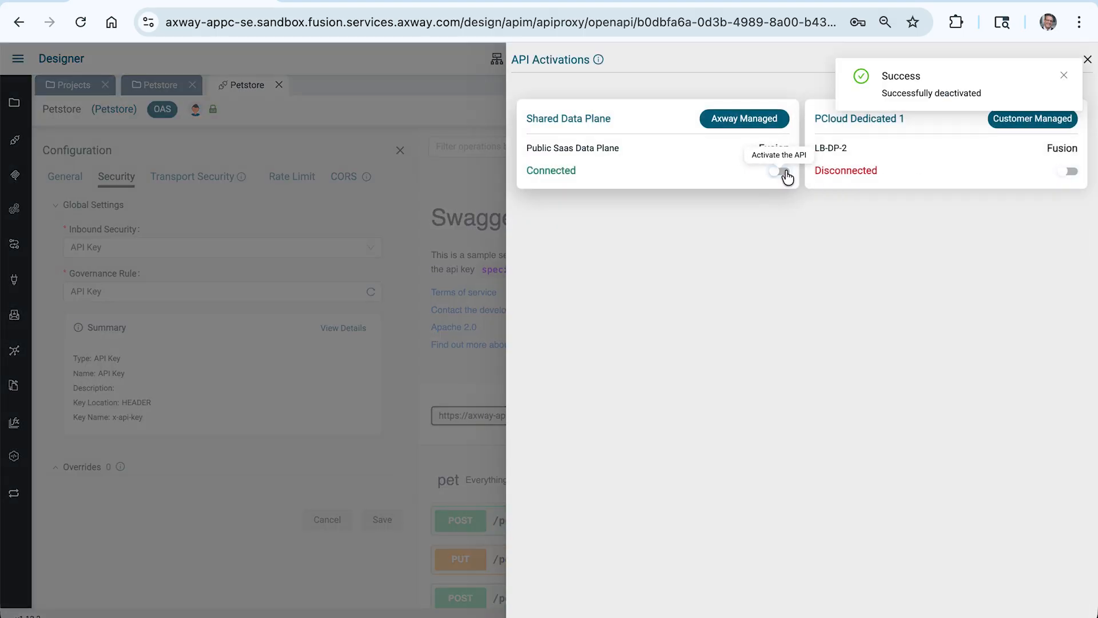
pyautogui.click(441, 87)
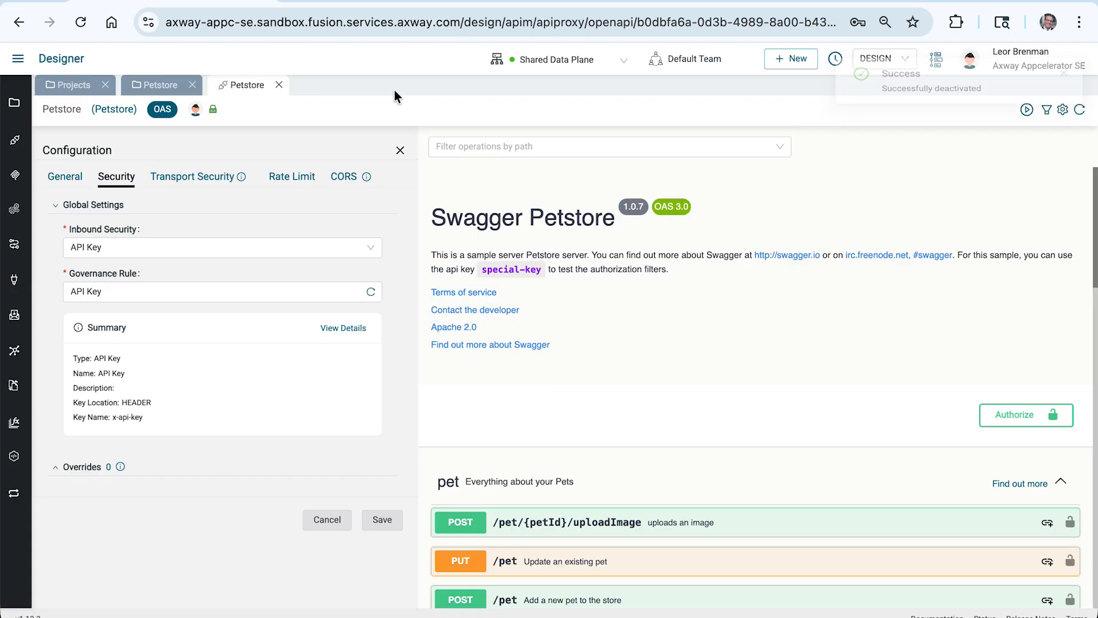
# Add a global Throttle rate limit of 100 requests per 1 second to the Petstore API
pyautogui.click(287, 176)
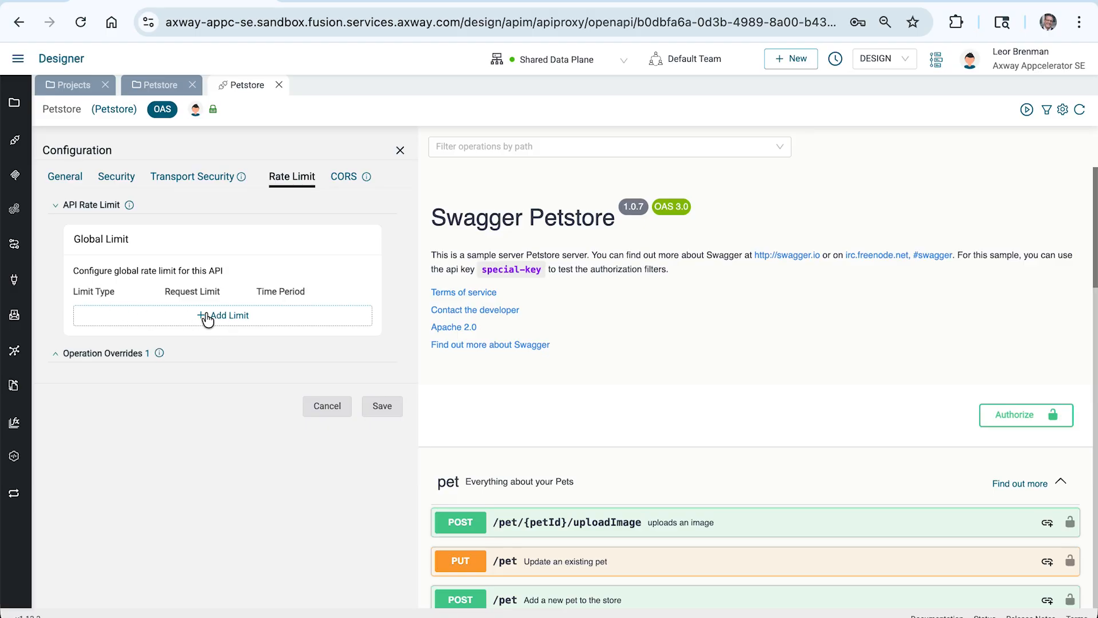
pyautogui.click(228, 315)
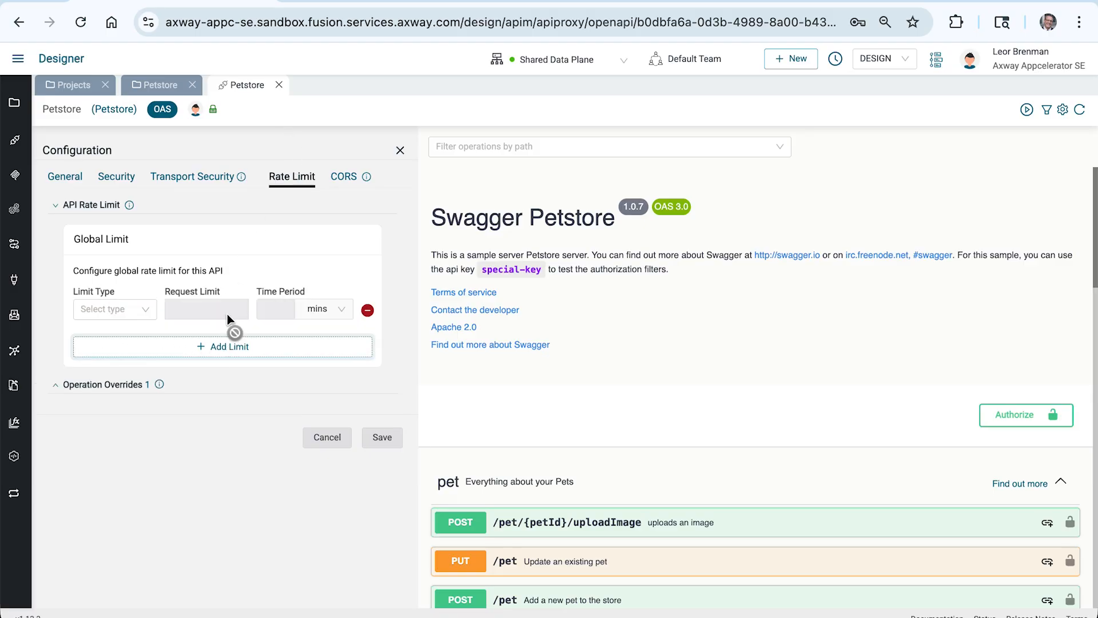
pyautogui.click(140, 319)
pyautogui.click(112, 334)
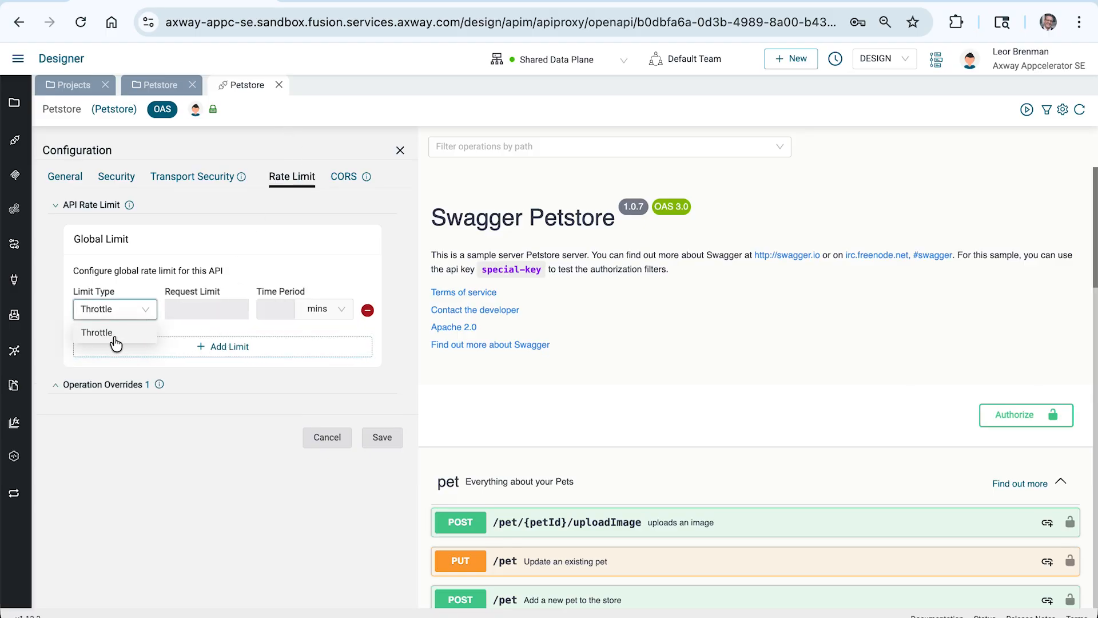
pyautogui.click(193, 312)
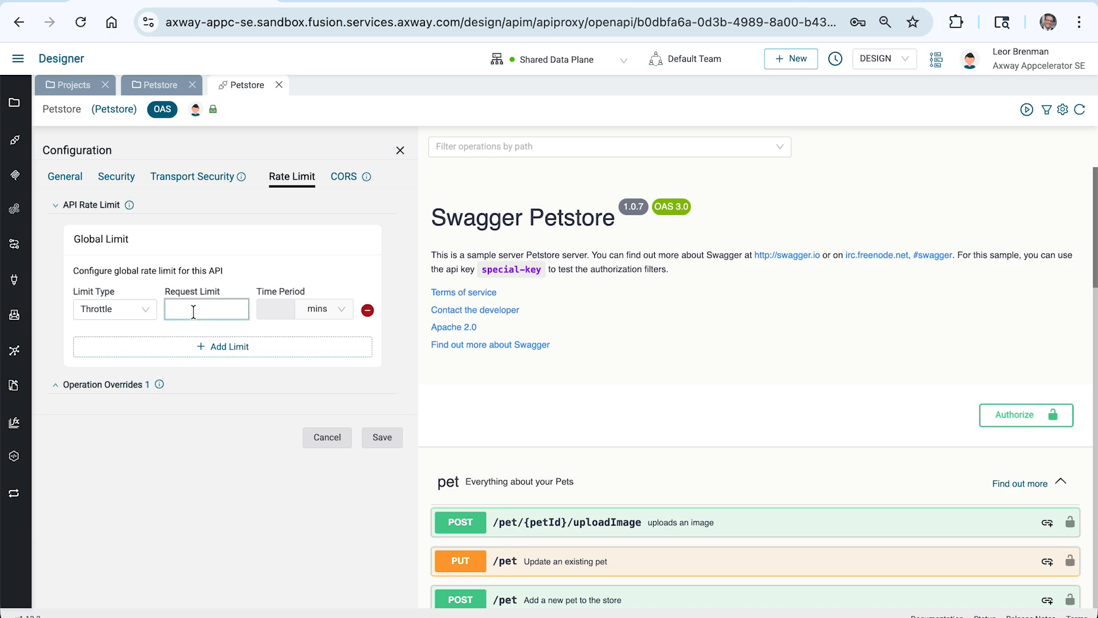
pyautogui.write('100')
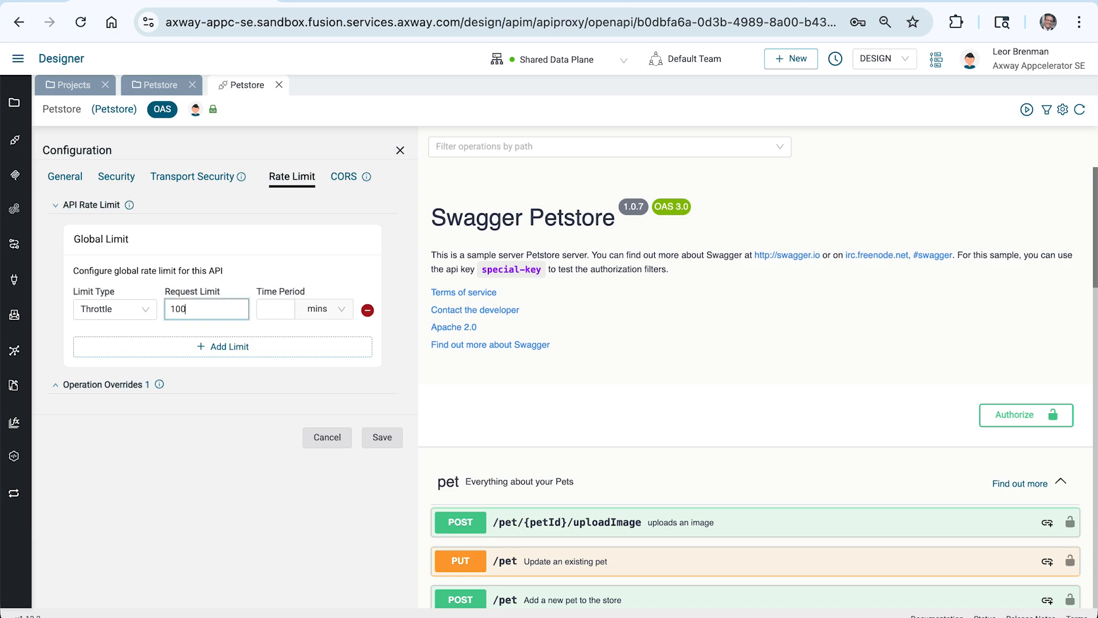
pyautogui.click(264, 310)
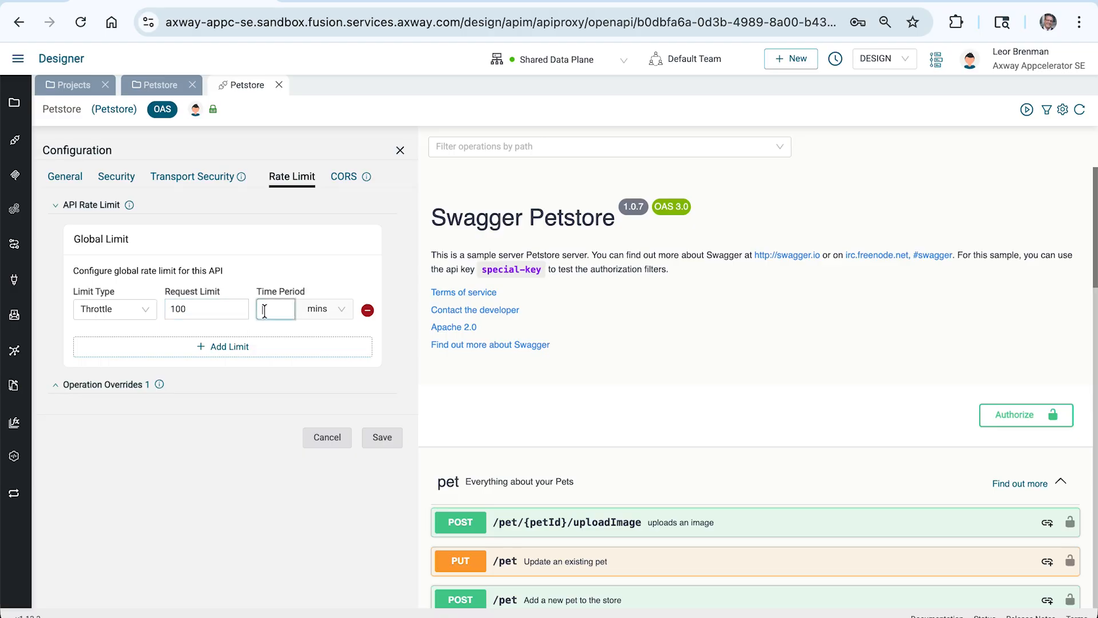
pyautogui.write('1')
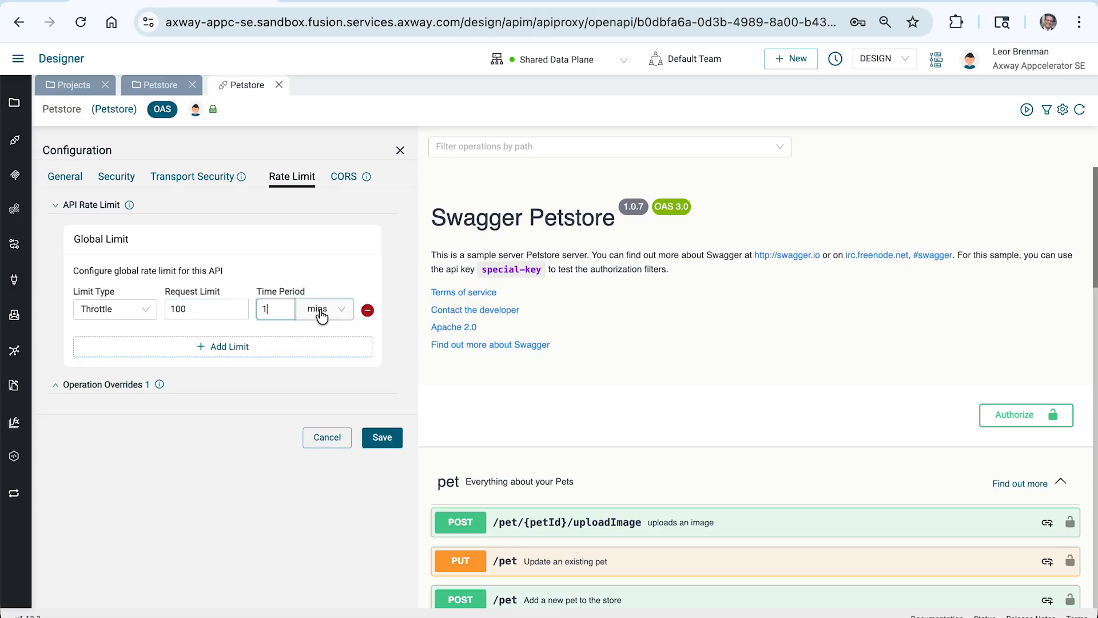
pyautogui.click(346, 313)
pyautogui.click(328, 329)
# Add a second global Throttle limit of 10000 requests per 1 day and save the configuration
pyautogui.click(203, 348)
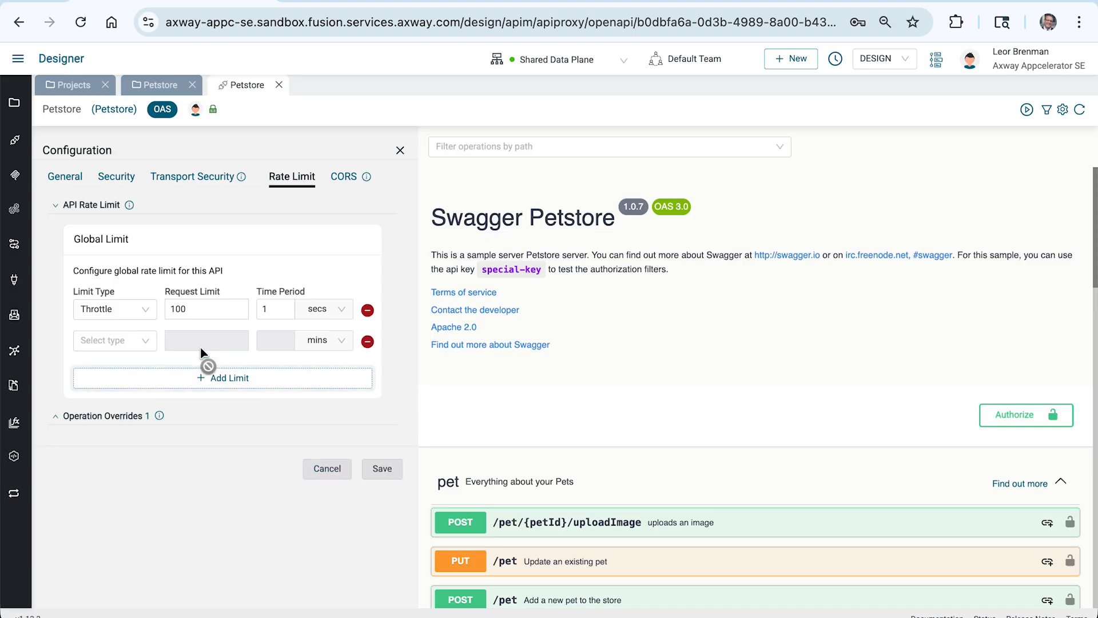
pyautogui.click(102, 355)
pyautogui.click(97, 360)
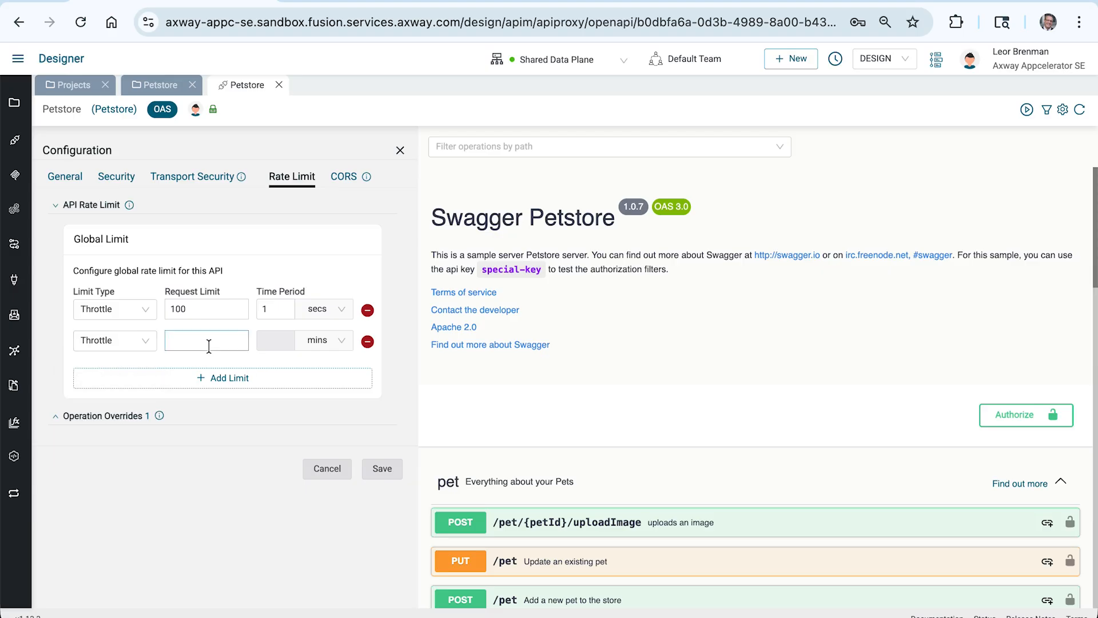
pyautogui.click(192, 341)
pyautogui.write('10000')
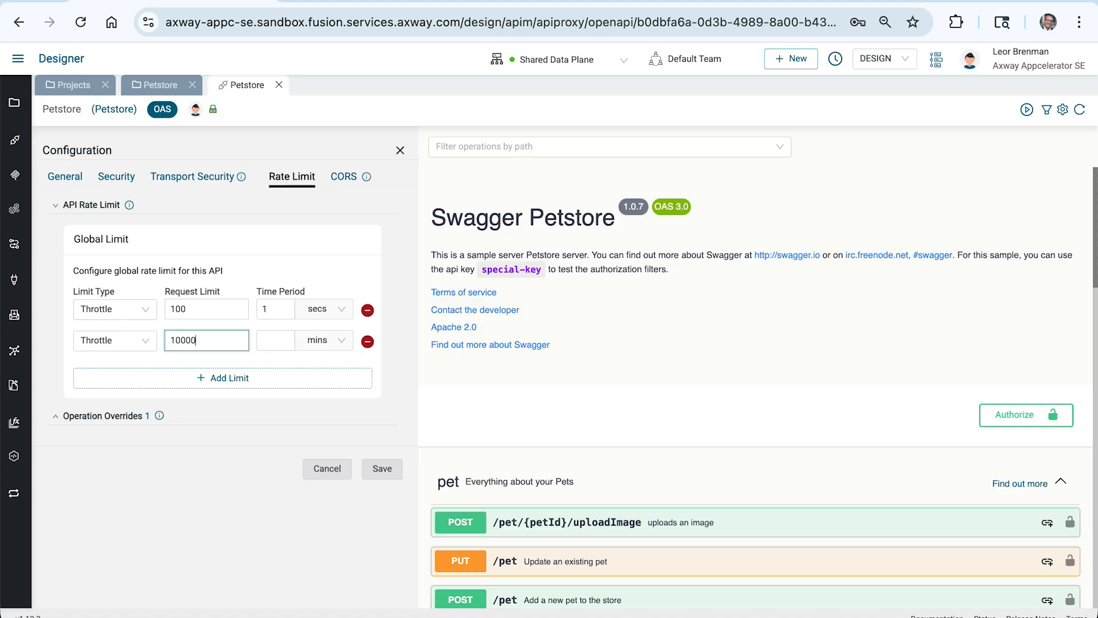
pyautogui.click(269, 341)
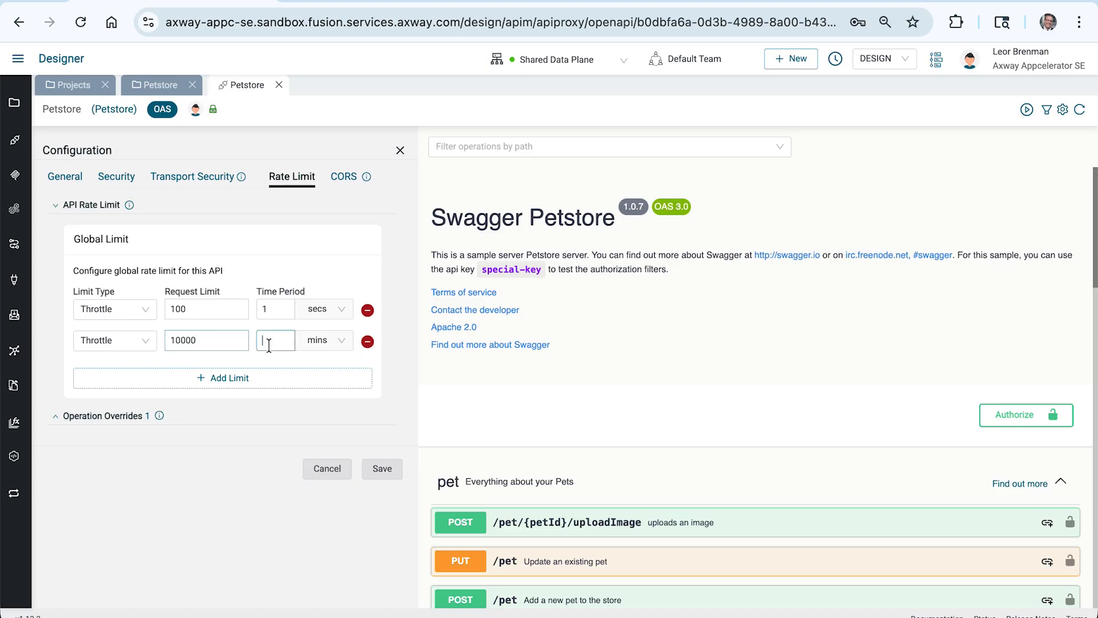
pyautogui.write('1')
pyautogui.click(315, 341)
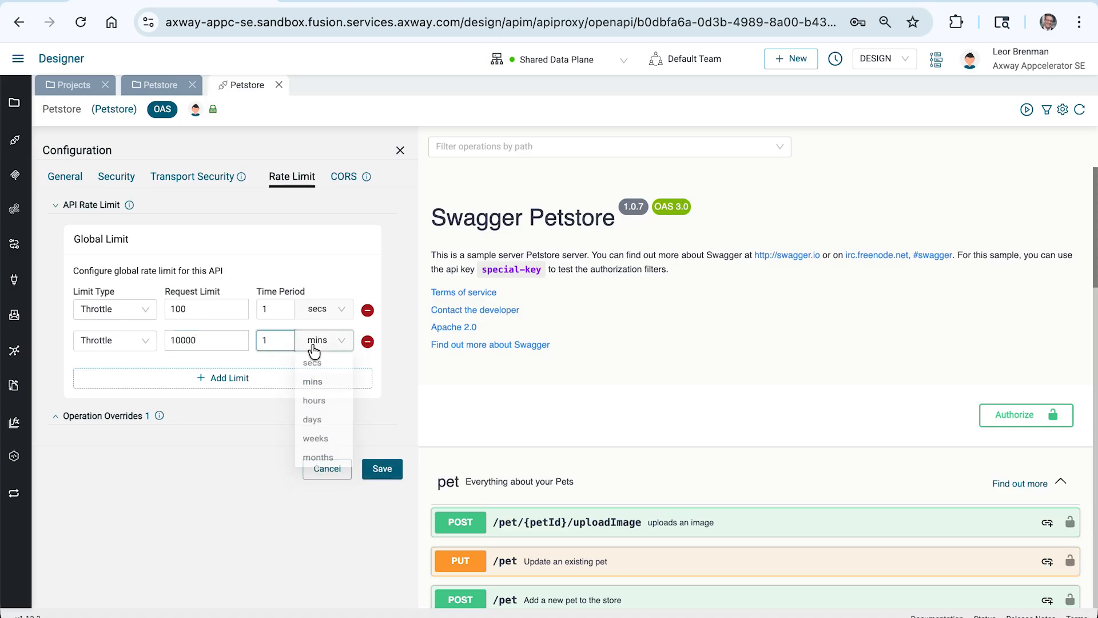
pyautogui.click(321, 426)
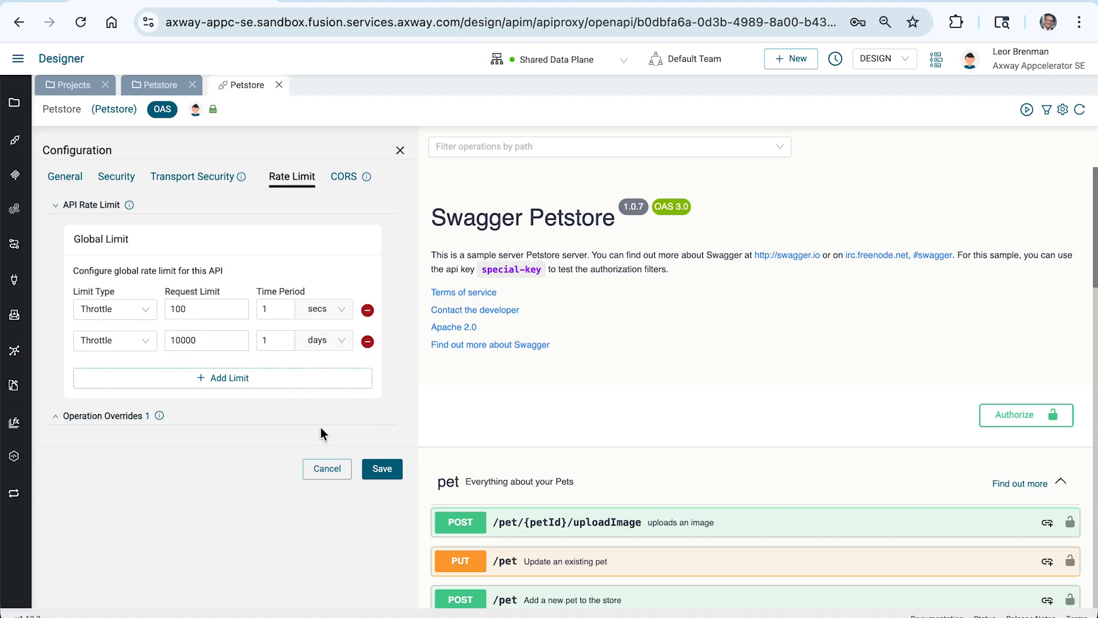
pyautogui.click(393, 468)
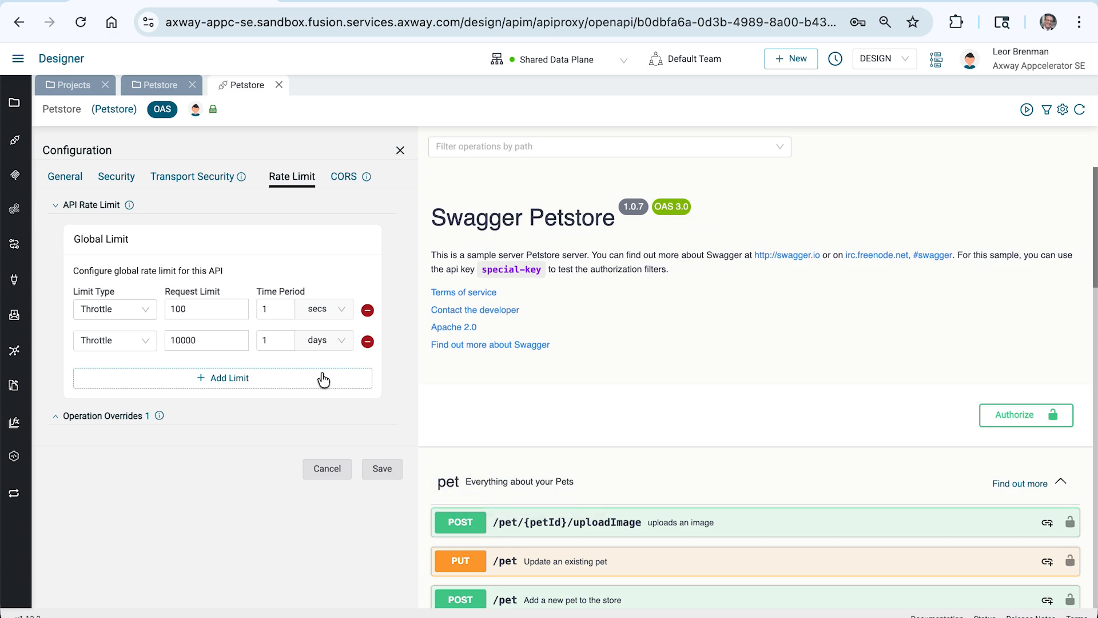
# Add a third global Throttle limit of 5 requests per 1 minute
pyautogui.click(223, 380)
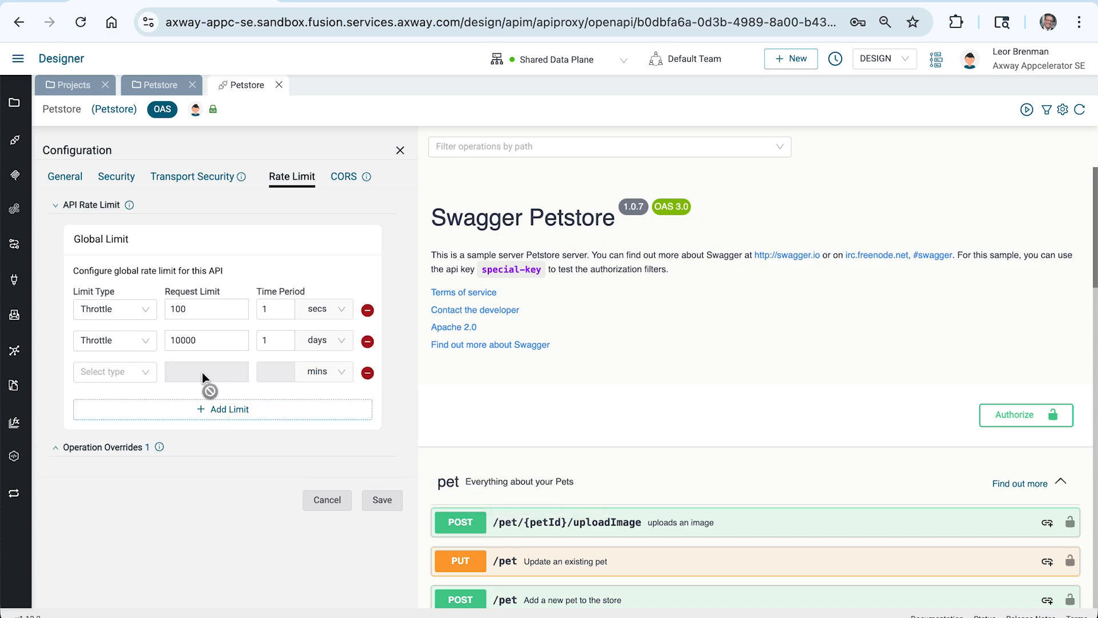
pyautogui.click(122, 373)
pyautogui.click(93, 397)
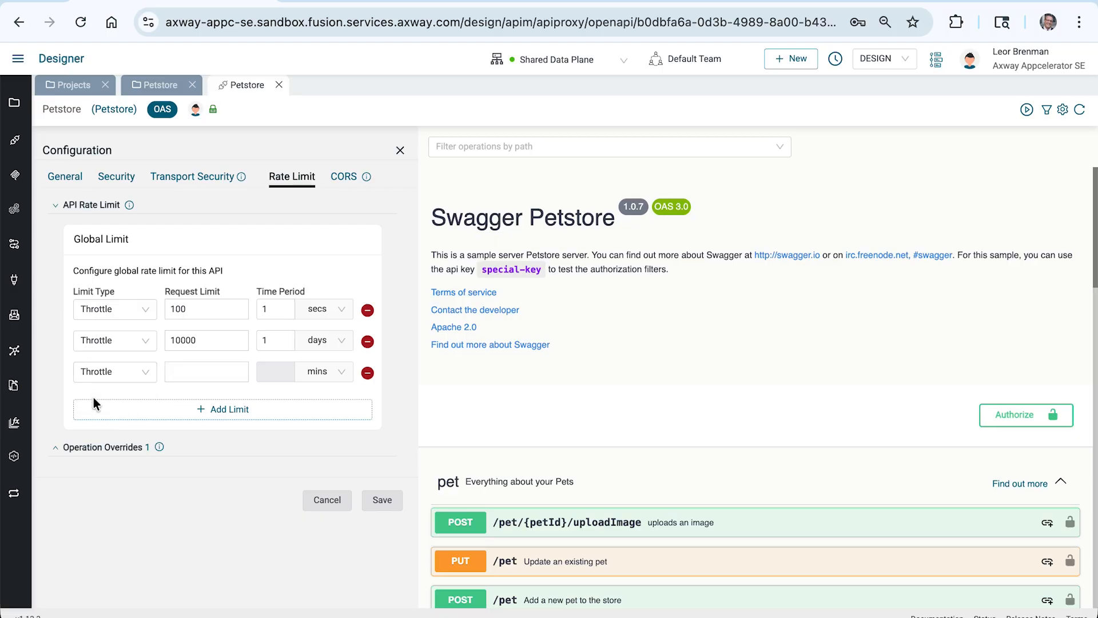
pyautogui.click(199, 369)
pyautogui.write('5')
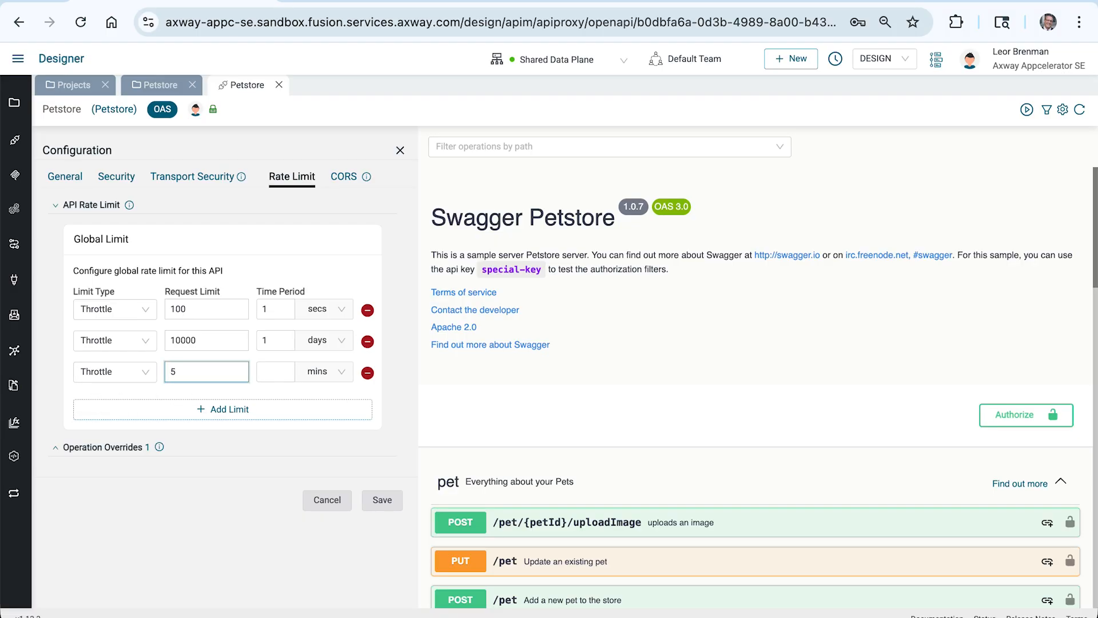
pyautogui.click(316, 372)
pyautogui.click(275, 371)
pyautogui.write('1')
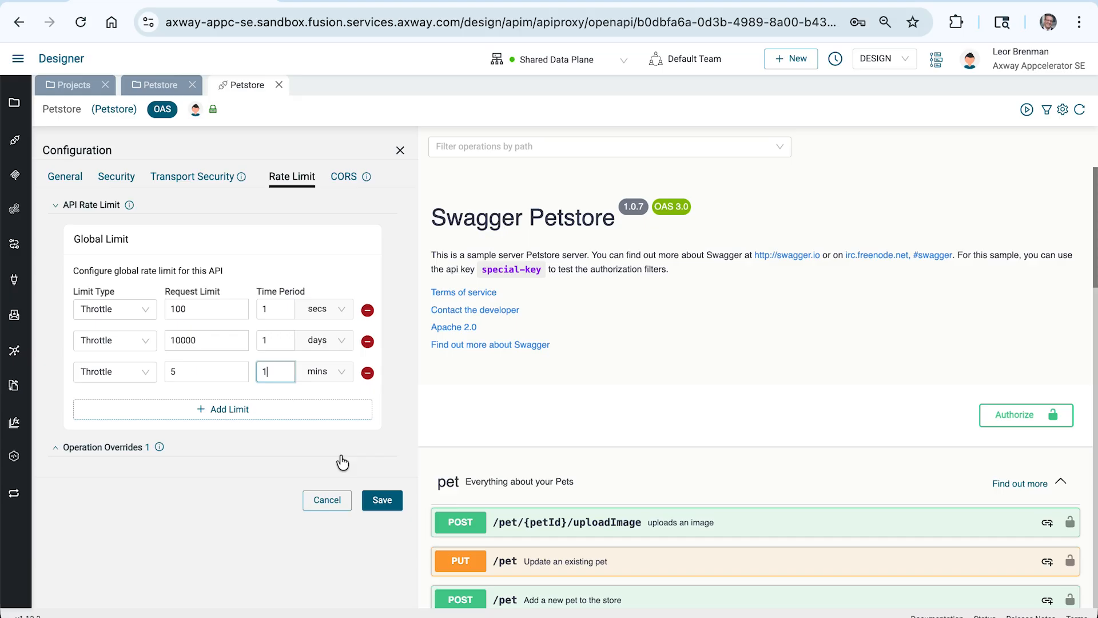
# Glance at the operation overrides section, collapse it, and save the updated global rate limits
pyautogui.click(341, 462)
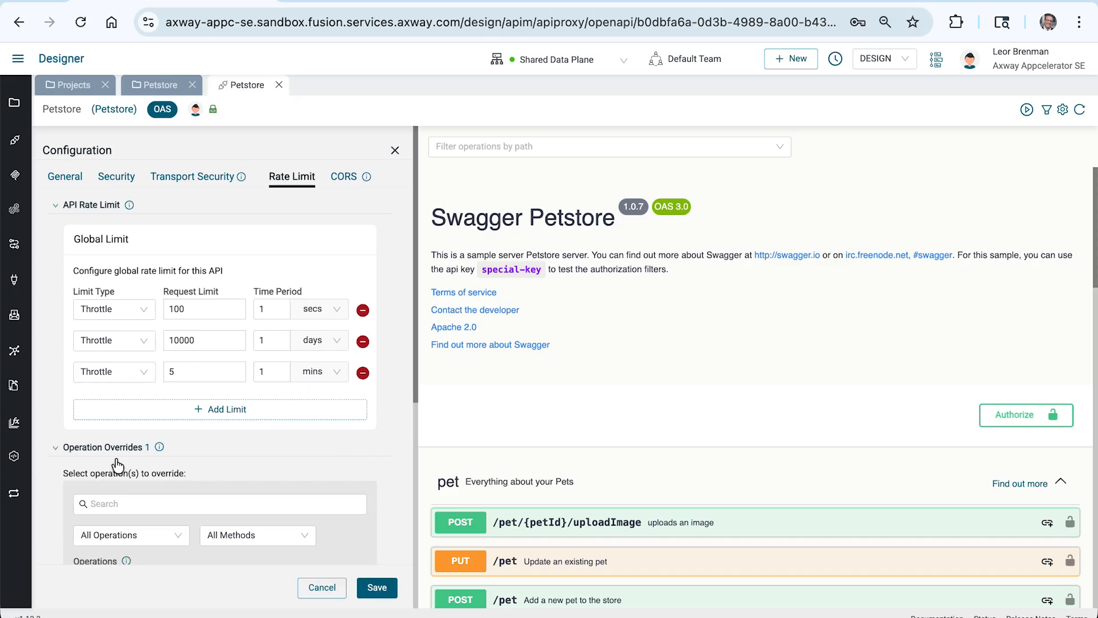
pyautogui.click(54, 450)
pyautogui.click(276, 310)
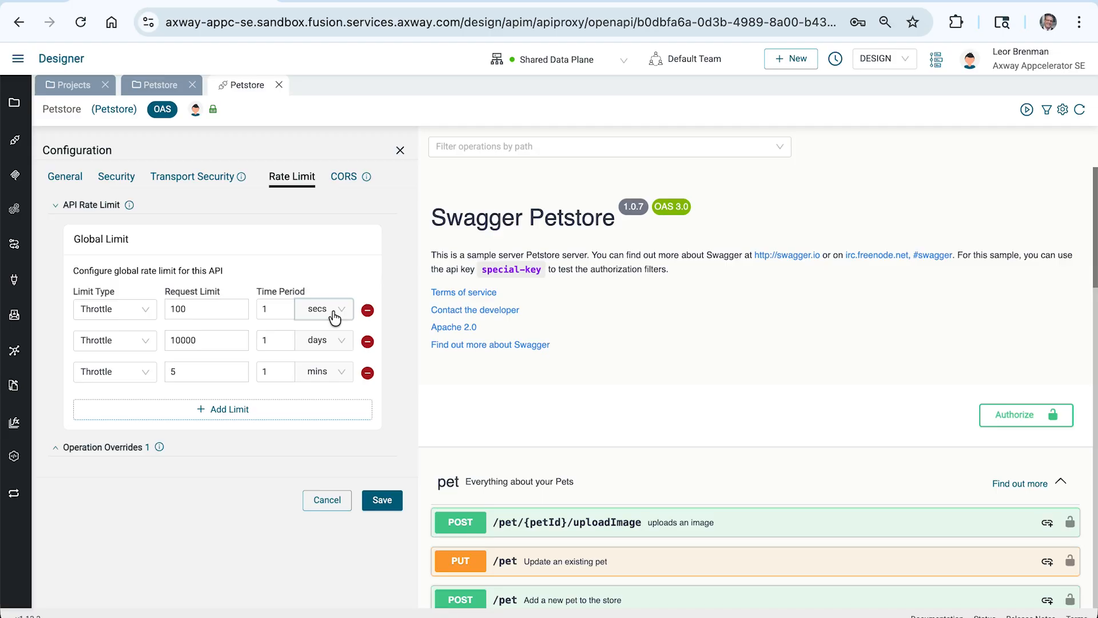
pyautogui.click(227, 378)
pyautogui.click(178, 337)
pyautogui.click(277, 340)
pyautogui.click(383, 500)
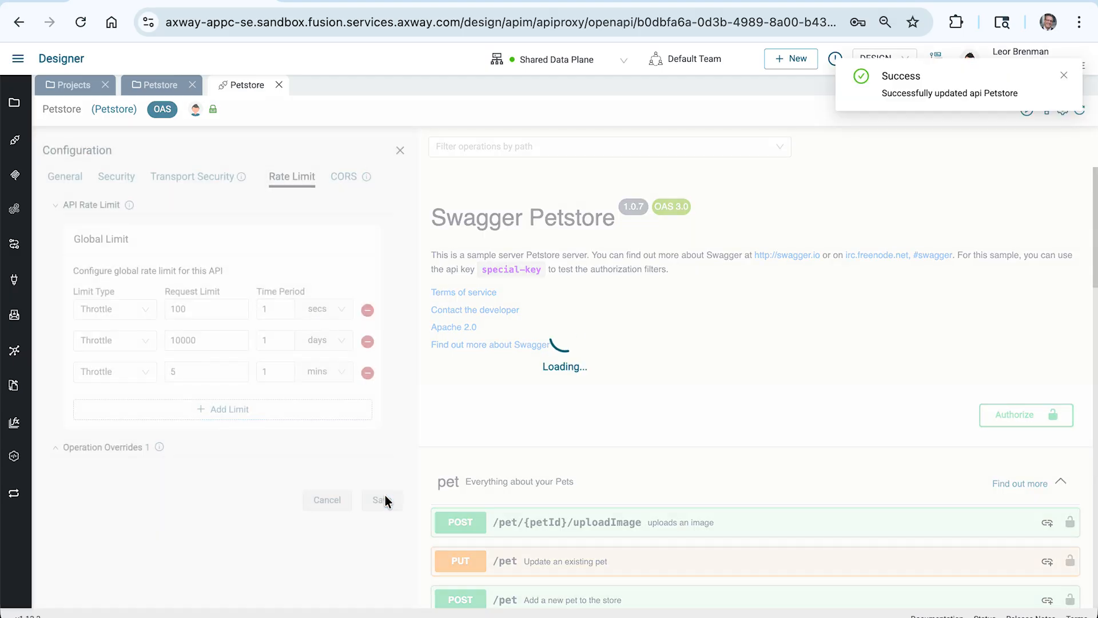
# Examine the rate limit override for the POST /pet operation, try adding another limit, and cancel the changes
pyautogui.click(56, 448)
pyautogui.scroll(-3, 113, 427)
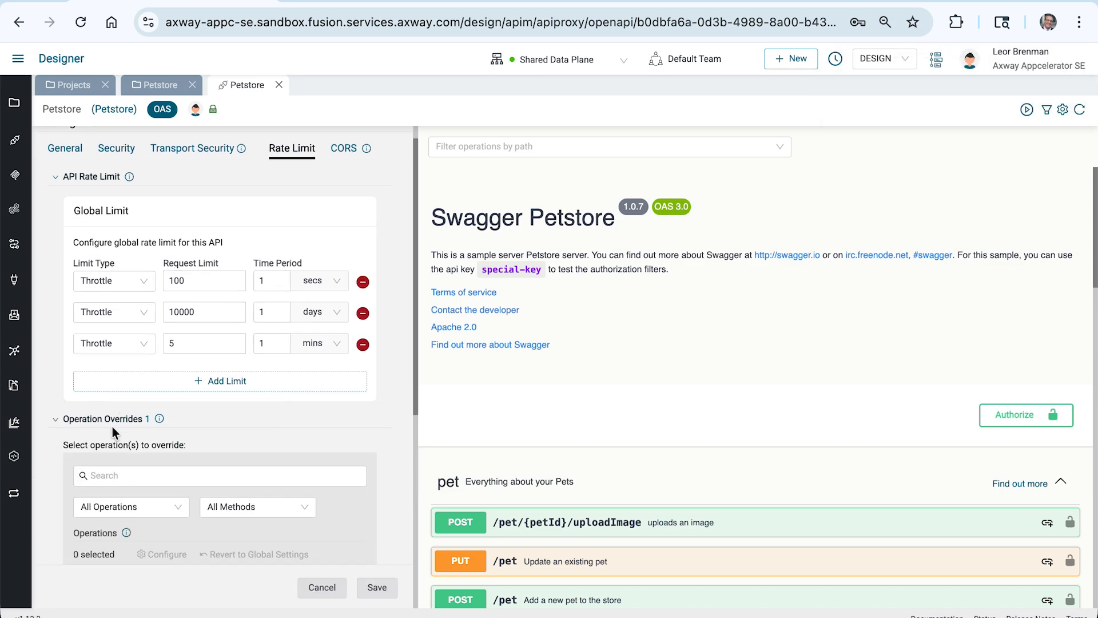
pyautogui.scroll(-5, 112, 426)
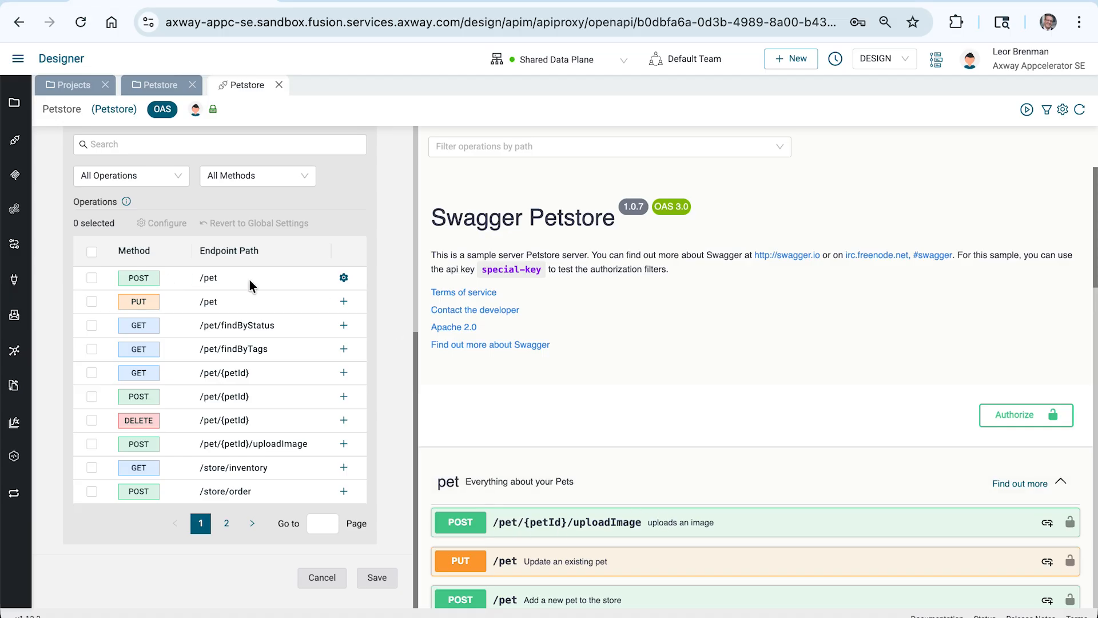
pyautogui.click(343, 279)
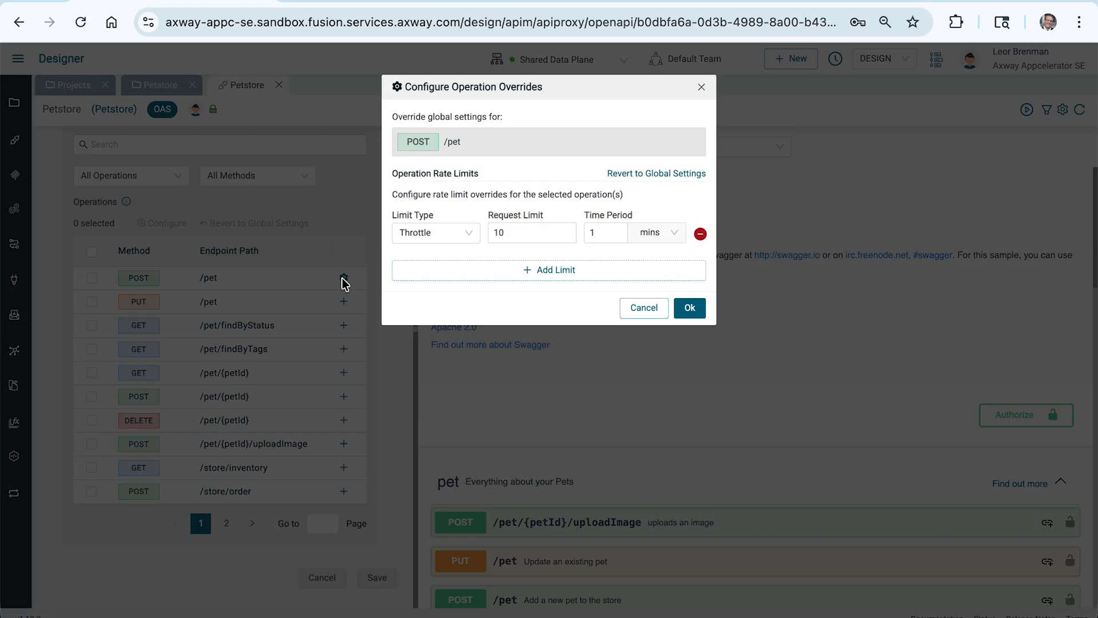
pyautogui.click(514, 233)
pyautogui.click(571, 271)
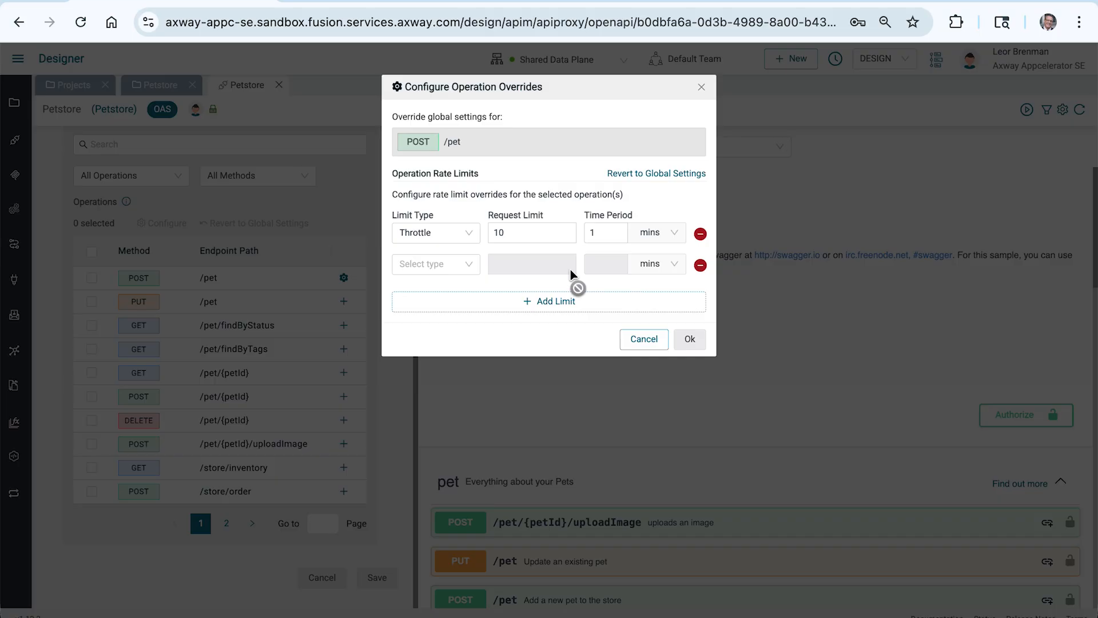
pyautogui.click(643, 339)
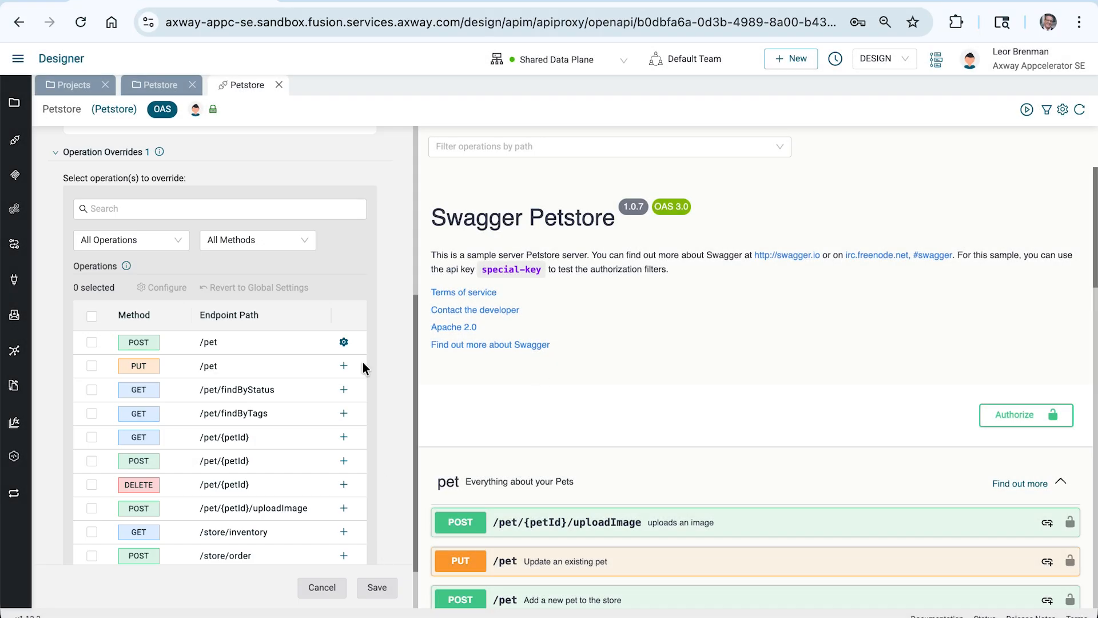
pyautogui.scroll(8, 338, 305)
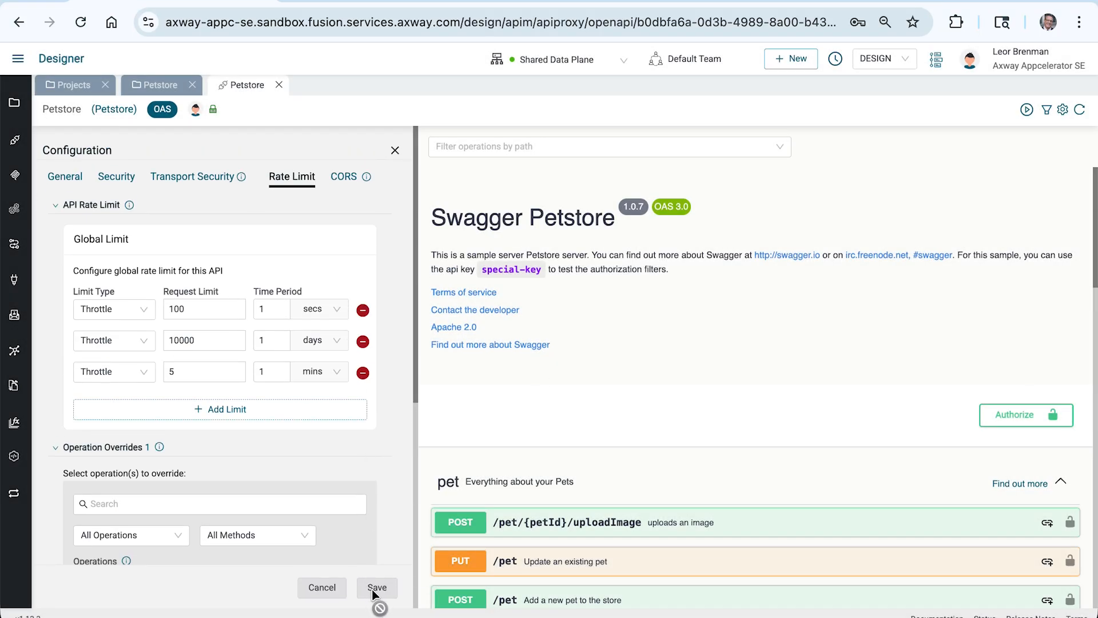
# Activate the Petstore API again on the Shared Data Plane
pyautogui.click(1026, 111)
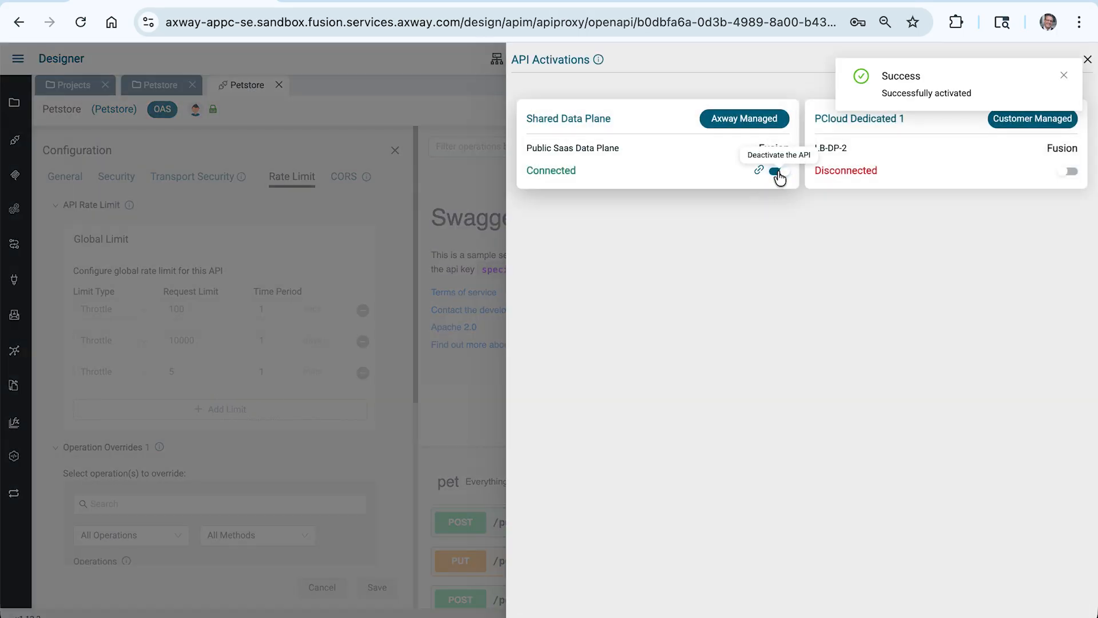
# Switch to Postman and send the GET /petstorev2/pet/findByStatus request with status=available six times in quick succession to test the throttle limit
pyautogui.press('super+Tab')
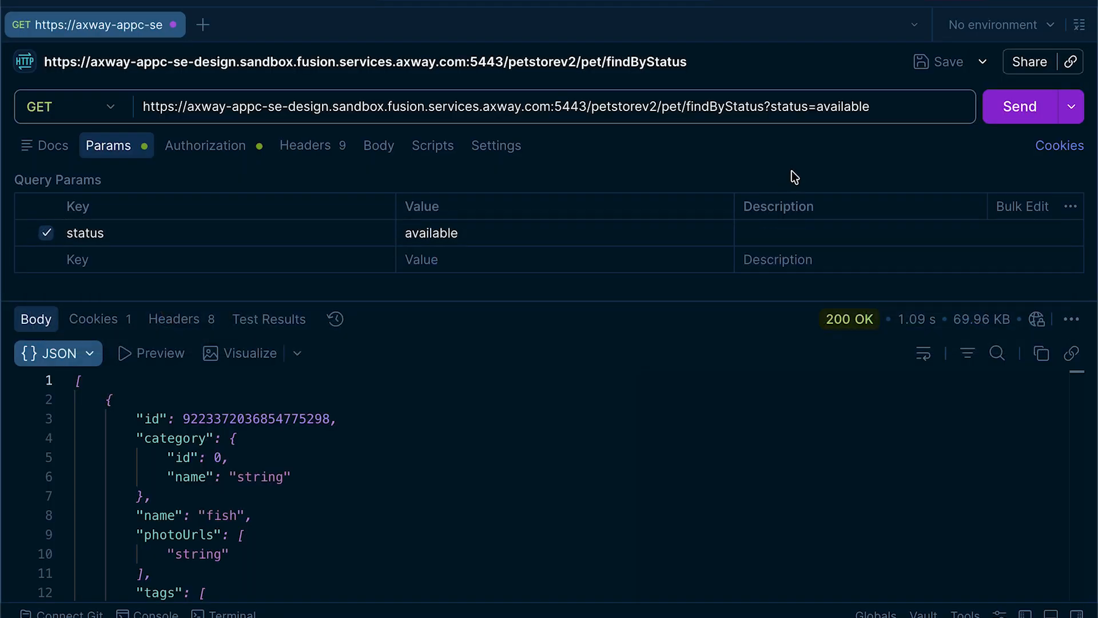
pyautogui.click(1010, 107)
pyautogui.click(1010, 109)
pyautogui.click(1009, 110)
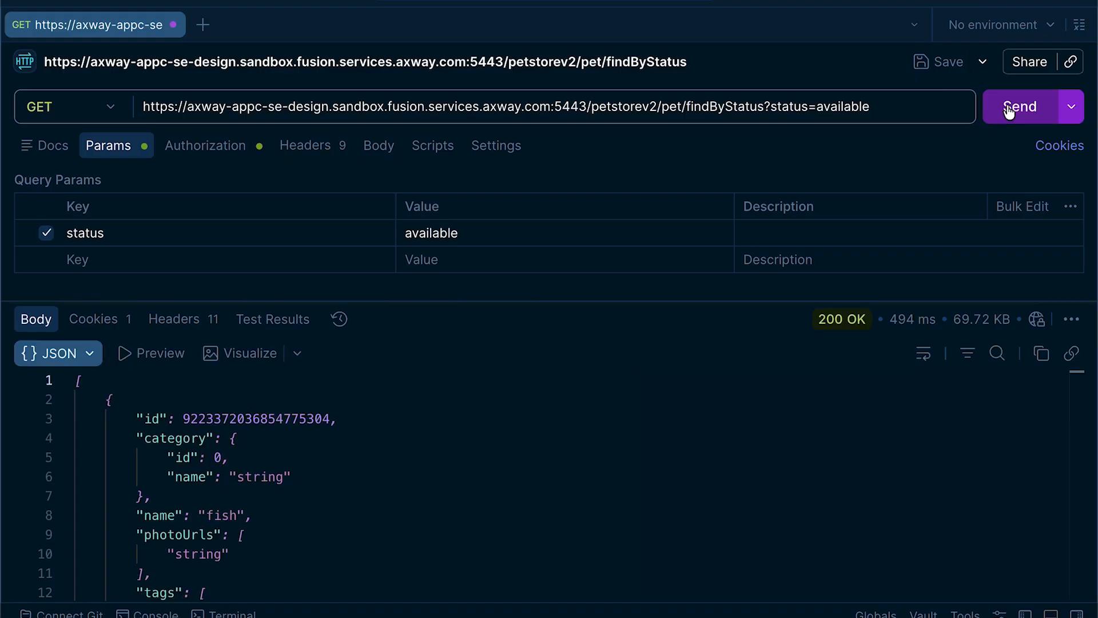
pyautogui.click(1008, 110)
pyautogui.click(1009, 110)
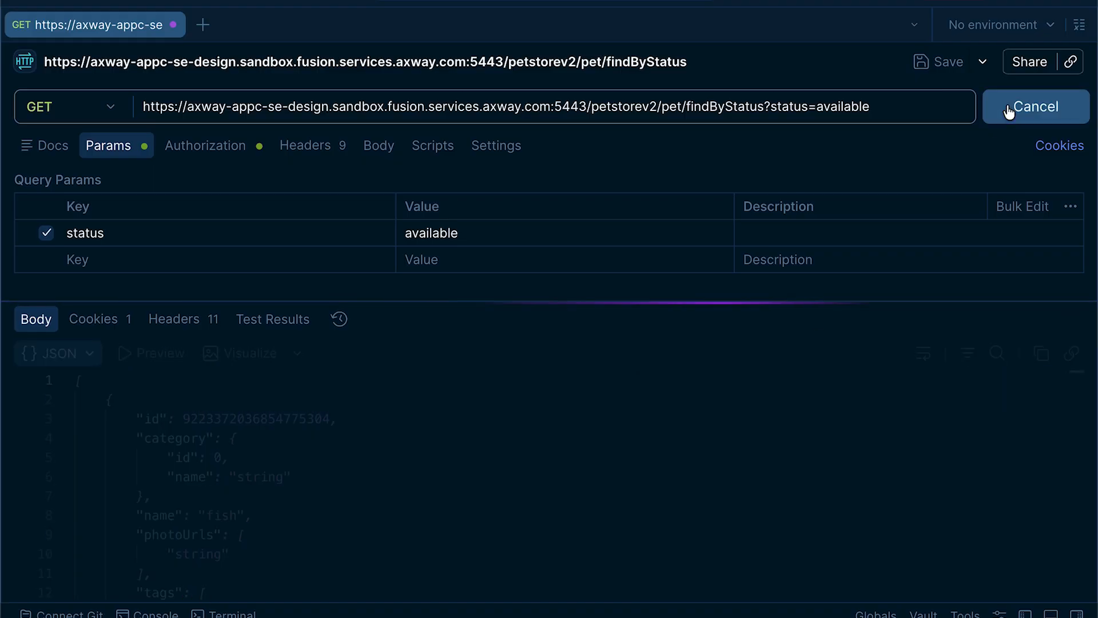
pyautogui.click(1008, 110)
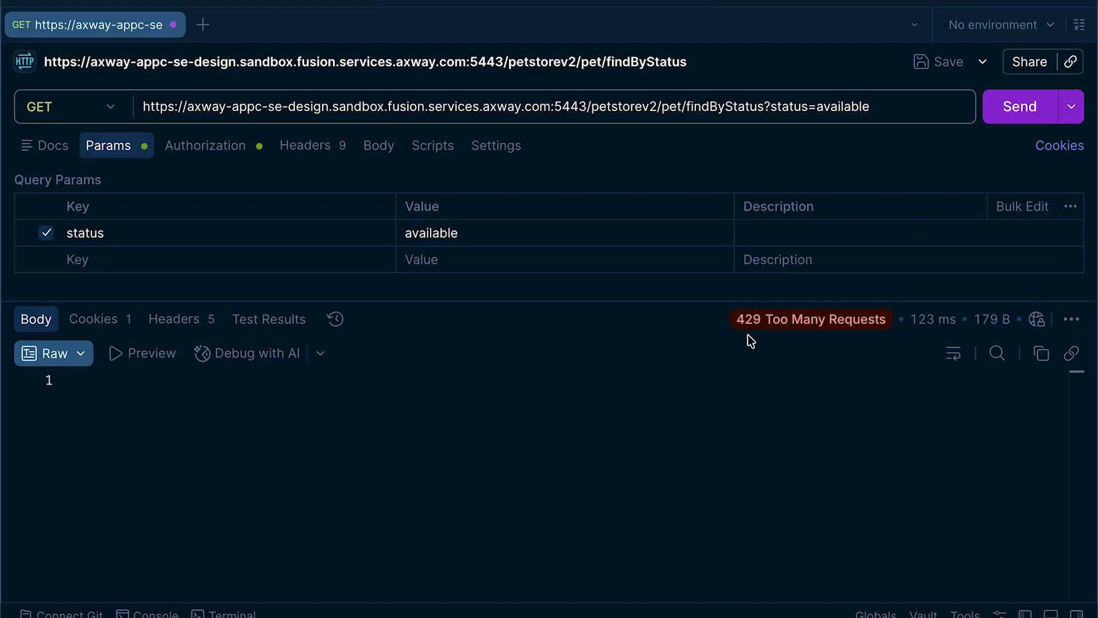
pyautogui.moveTo(788, 327)
# Switch to Chrome and examine the Rate Limits documentation page's section on API headers returned on API proxy responses
pyautogui.press('super+Tab')
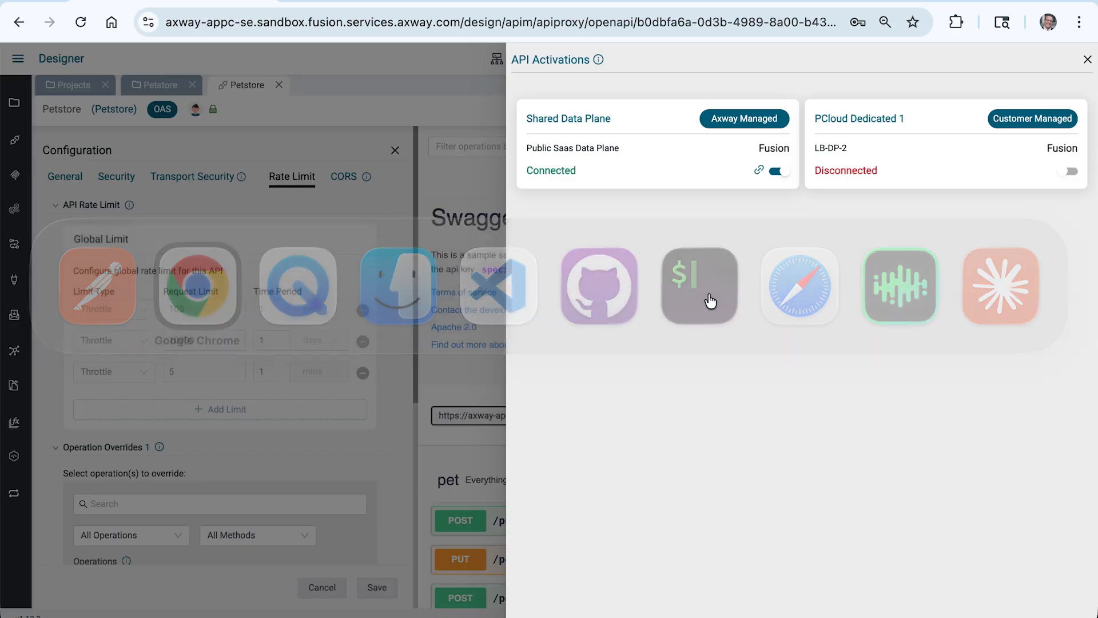
pyautogui.click(413, 2)
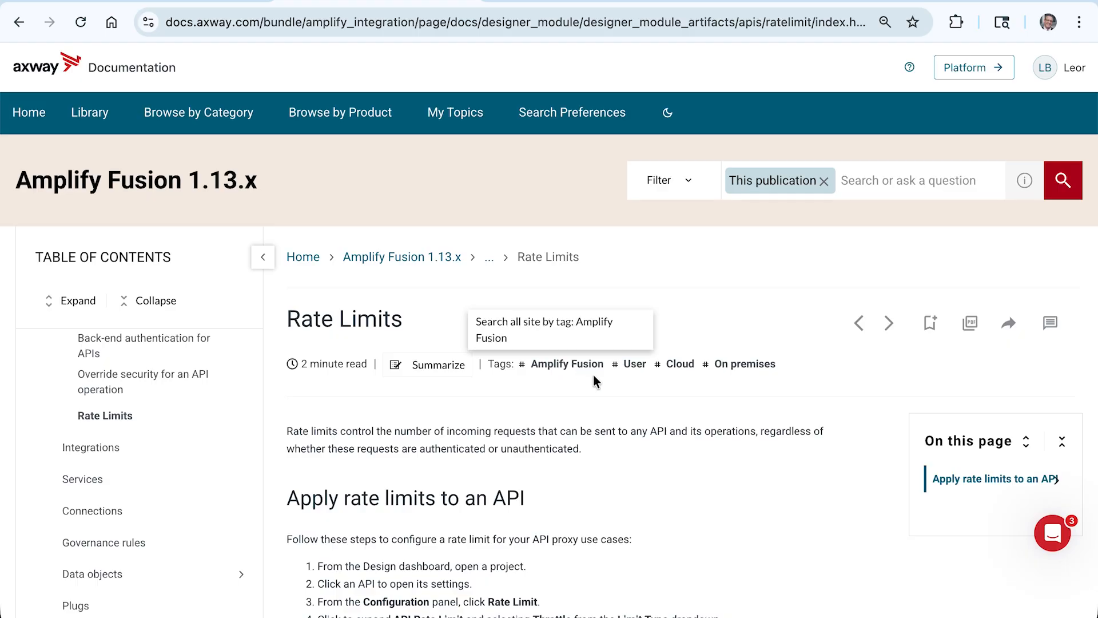
pyautogui.scroll(-10, 577, 386)
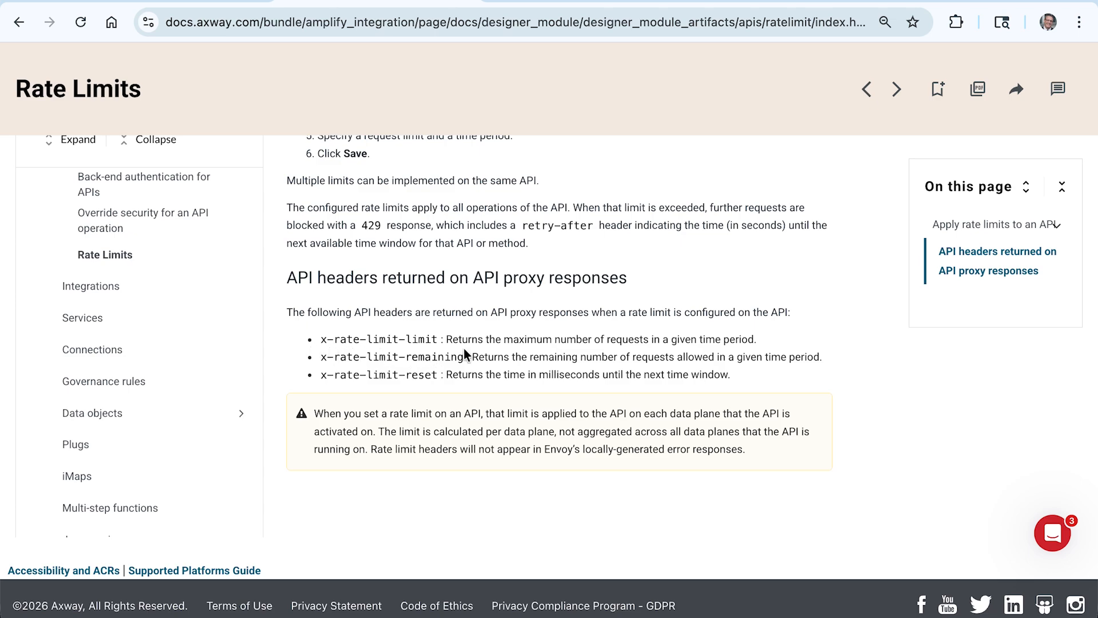
# Switch back to Postman, resend the findByStatus request, and examine the x-rate-limit headers of its response
pyautogui.press('super+Tab')
pyautogui.click(997, 119)
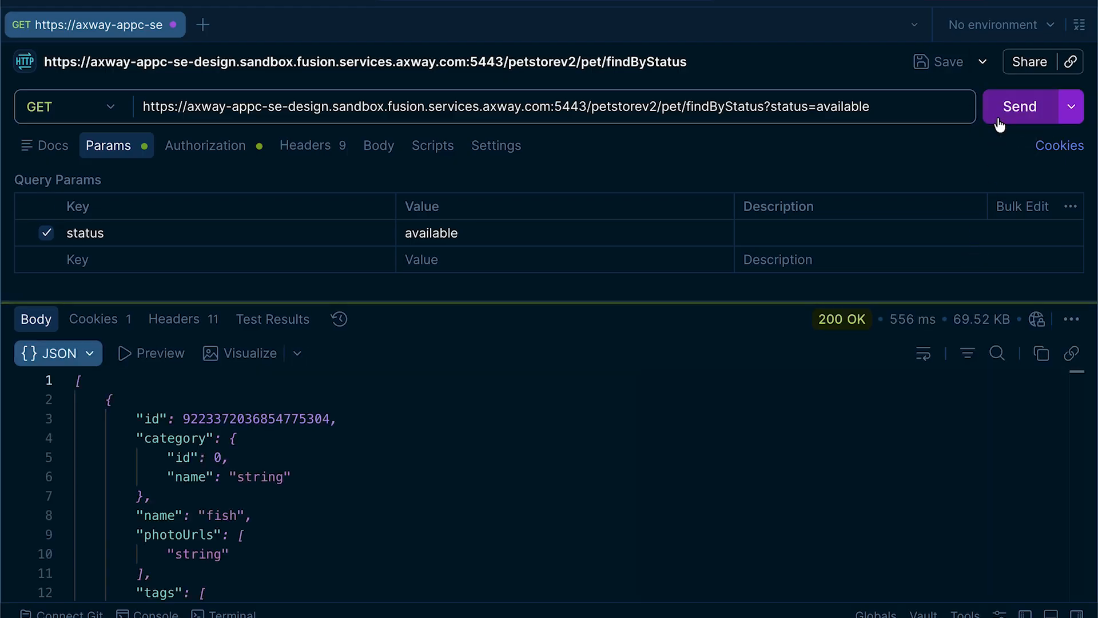
pyautogui.click(182, 320)
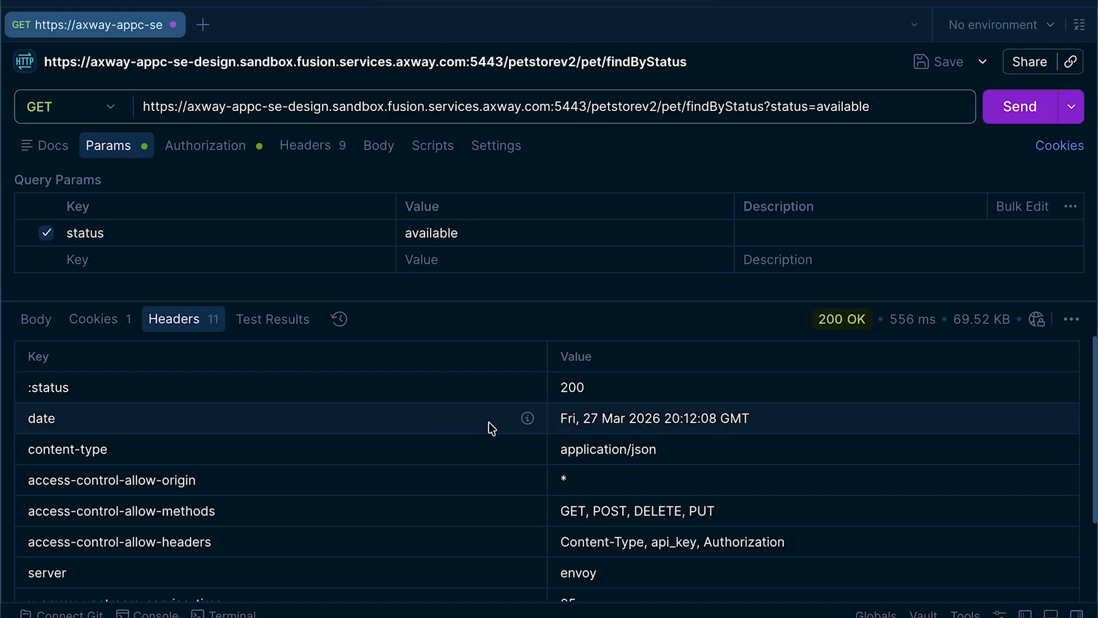
pyautogui.scroll(-3, 489, 422)
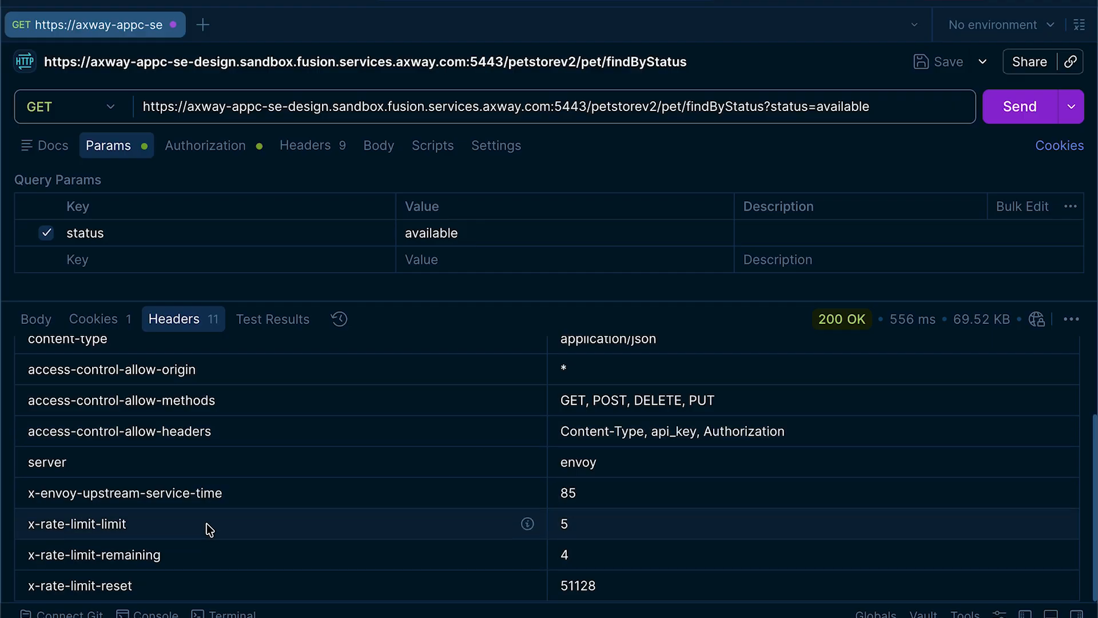